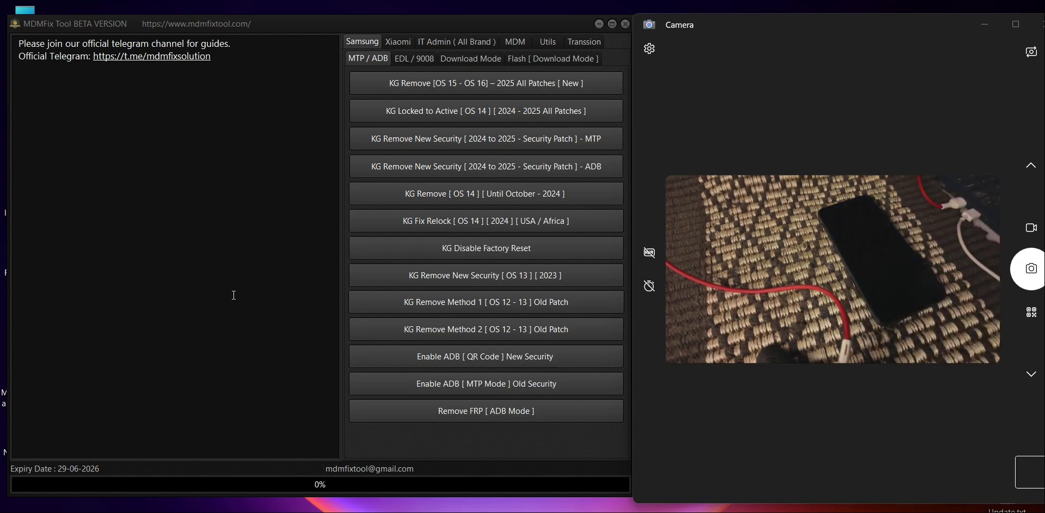
Run the Transsion 'Tecno / Infinix / Itel - Factory Reset + FRP [ META ]' function on the TECNO KL8.
{"action": "left_click", "coordinate": [586, 42]}
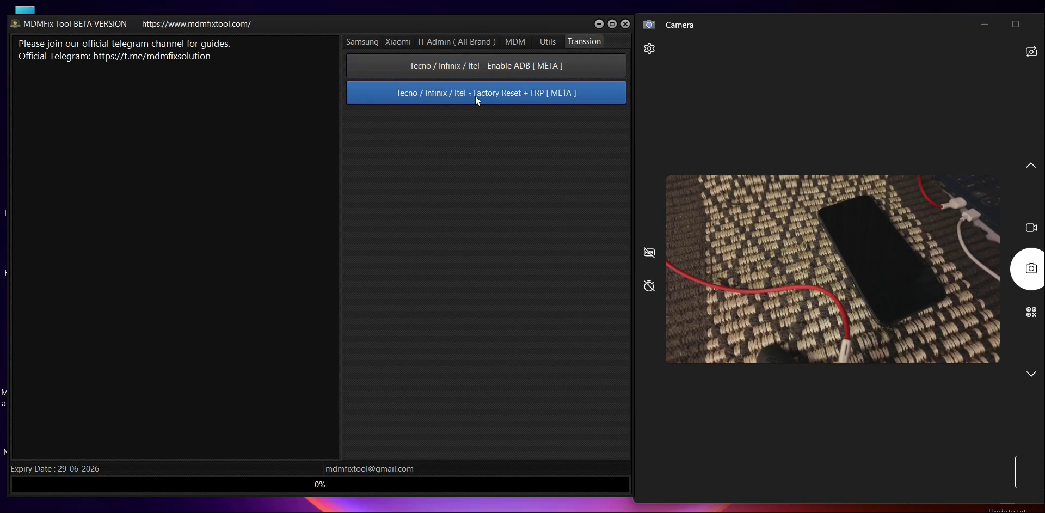
{"action": "left_click", "coordinate": [535, 96]}
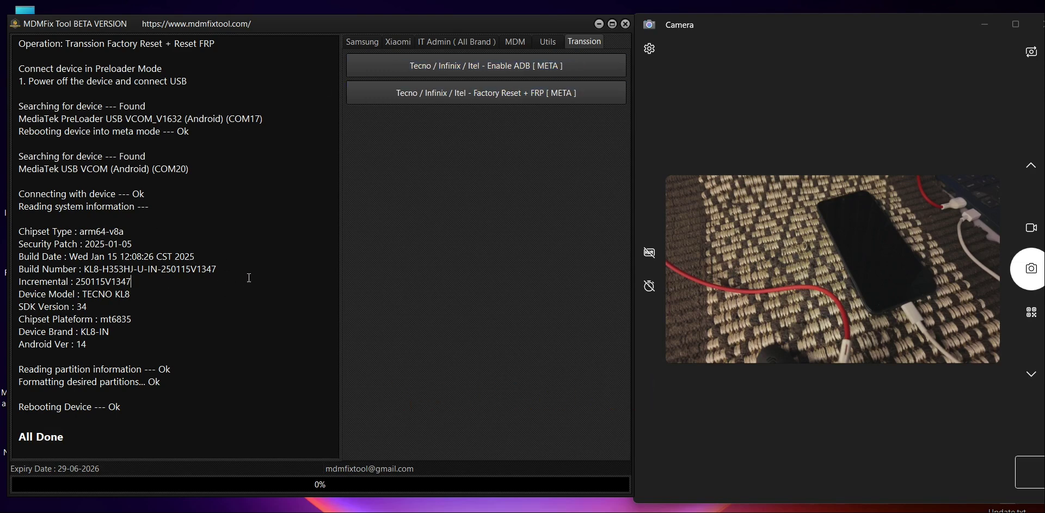
{"action": "mouse_move", "coordinate": [248, 277]}
{"action": "left_mouse_down"}
{"action": "mouse_move", "coordinate": [88, 269]}
{"action": "mouse_move", "coordinate": [96, 268]}
{"action": "left_mouse_up"}
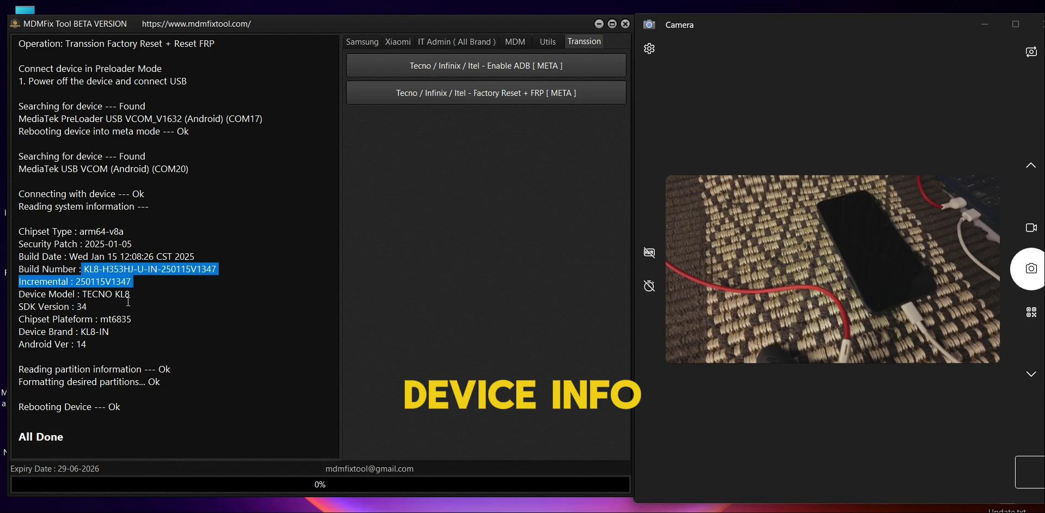
{"action": "left_click_drag", "start_coordinate": [131, 294], "coordinate": [19, 295]}
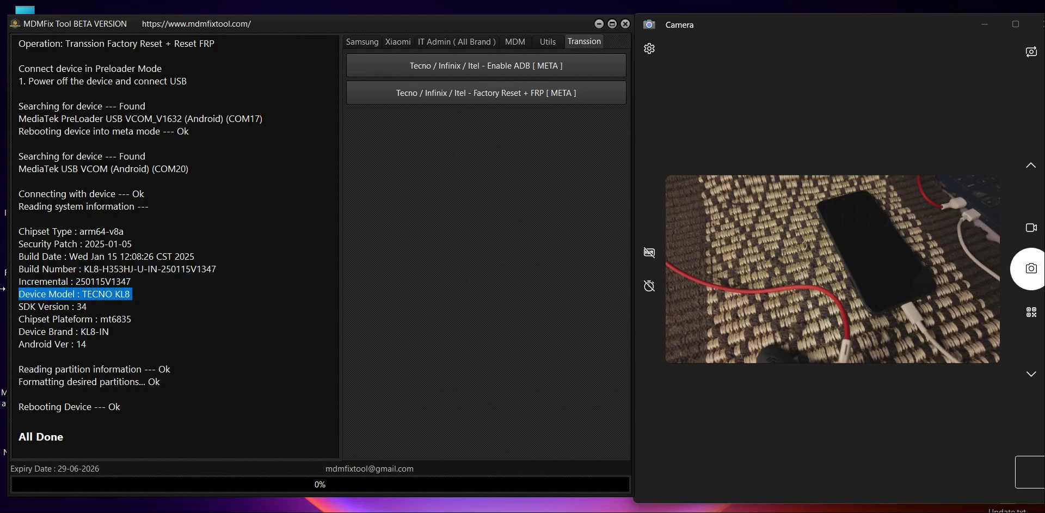
{"action": "left_click_drag", "start_coordinate": [101, 311], "coordinate": [18, 294]}
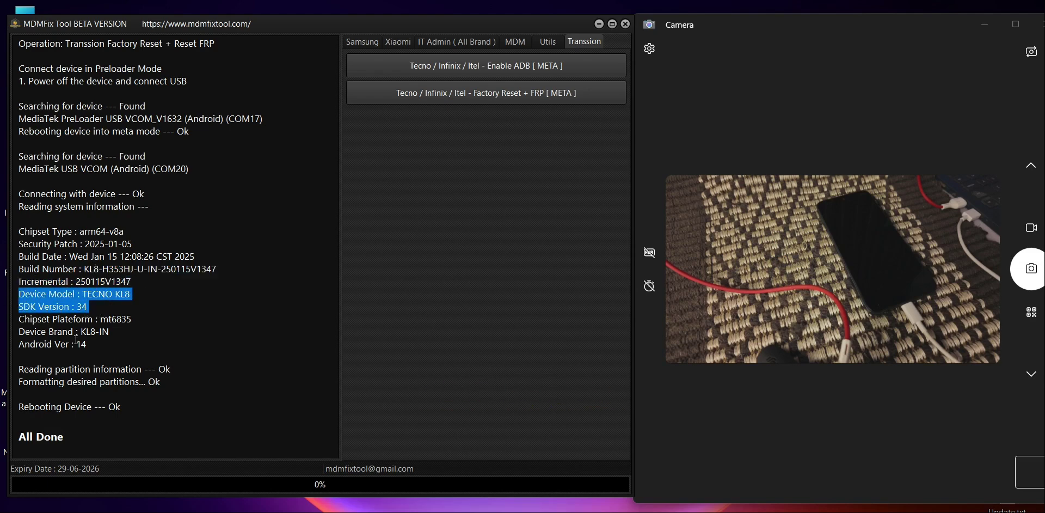
{"action": "left_click_drag", "start_coordinate": [87, 344], "coordinate": [18, 345]}
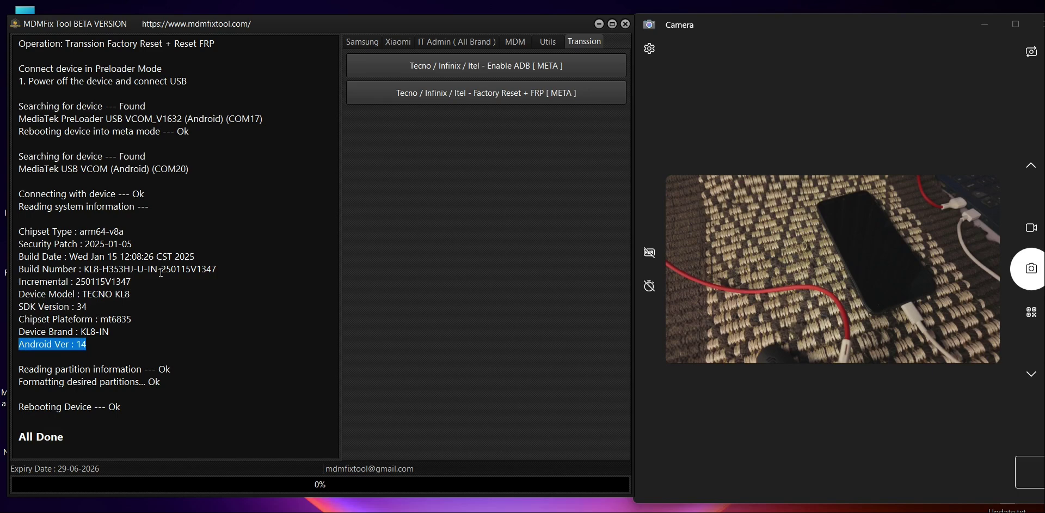
{"action": "left_click_drag", "start_coordinate": [213, 259], "coordinate": [2, 240]}
{"action": "left_click_drag", "start_coordinate": [136, 409], "coordinate": [16, 395]}
{"action": "mouse_move", "coordinate": [76, 437]}
{"action": "left_mouse_down"}
{"action": "mouse_move", "coordinate": [16, 437]}
{"action": "mouse_move", "coordinate": [67, 441]}
{"action": "left_mouse_up"}
{"action": "left_click", "coordinate": [26, 436]}
{"action": "left_click", "coordinate": [56, 381]}
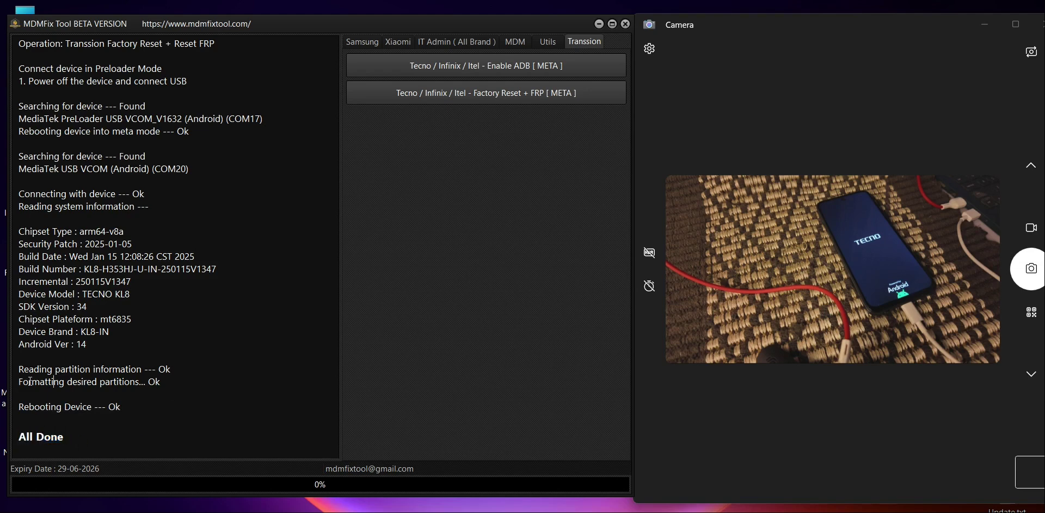
{"action": "left_click_drag", "start_coordinate": [15, 384], "coordinate": [70, 390]}
{"action": "left_click", "coordinate": [198, 380]}
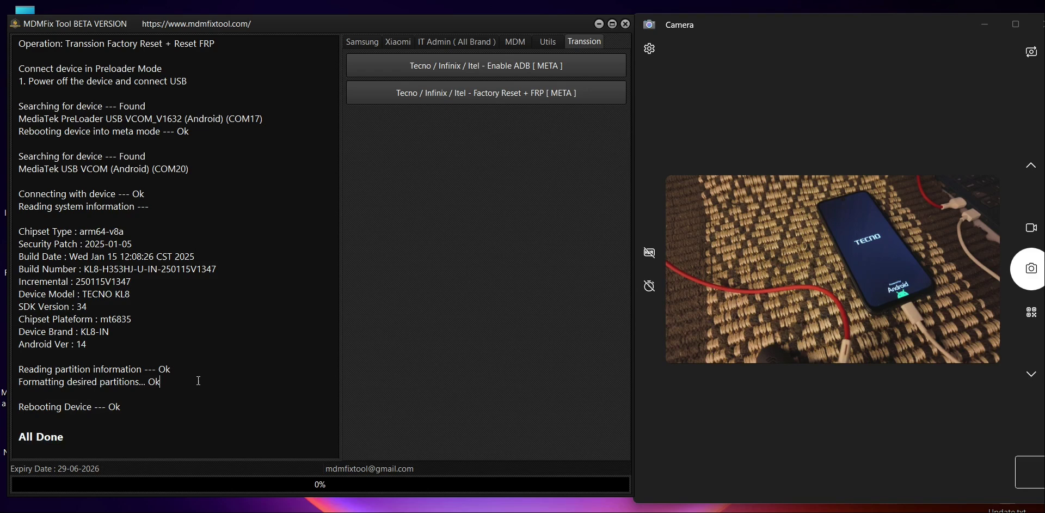